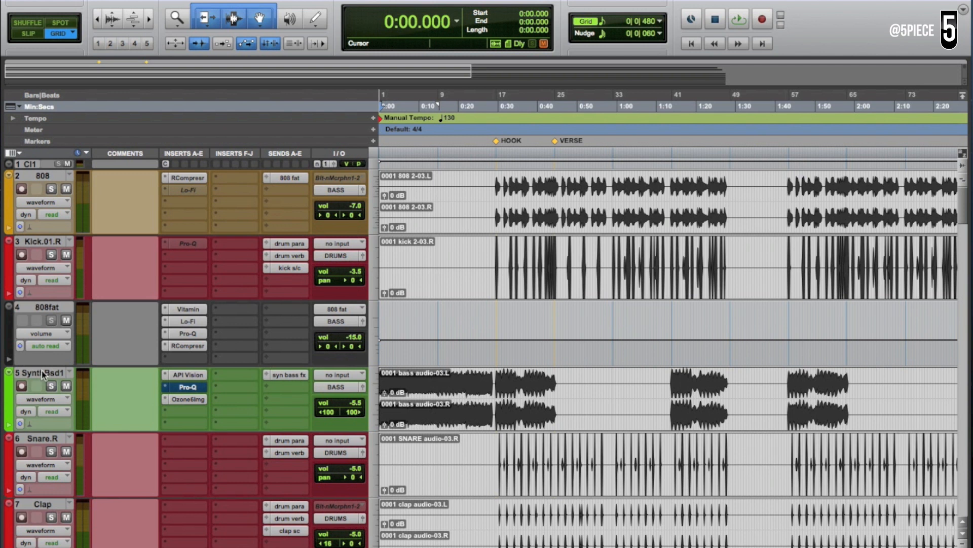
- Select the consecutive drum tracks from PtchdHtsR through Splash
scroll(263, 337, "down", 9)
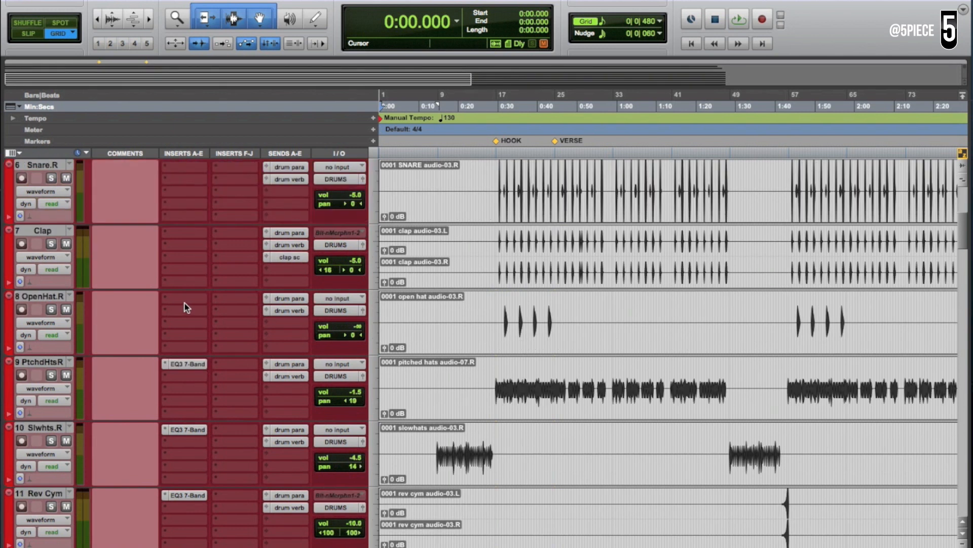
scroll(45, 334, "down", 2)
left_click(46, 299)
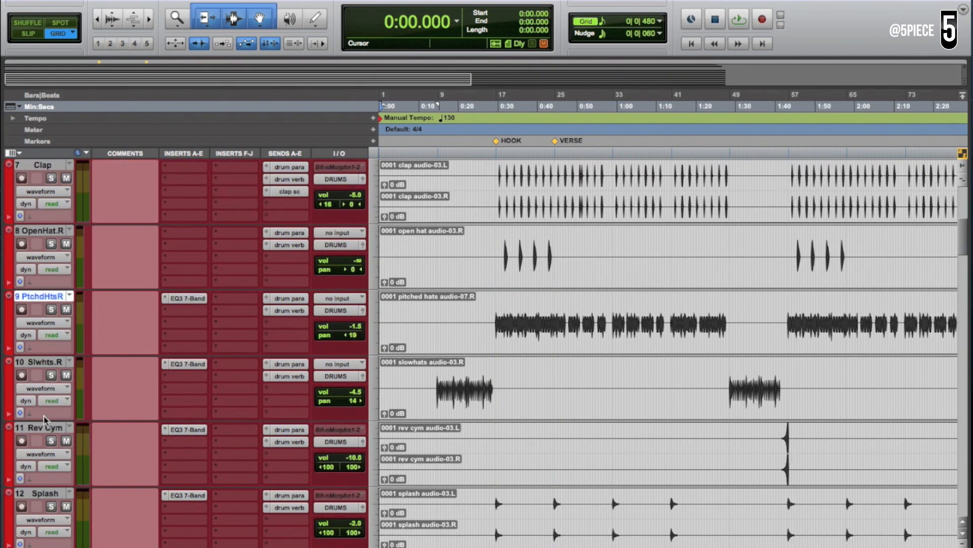
left_click(45, 492, "shift")
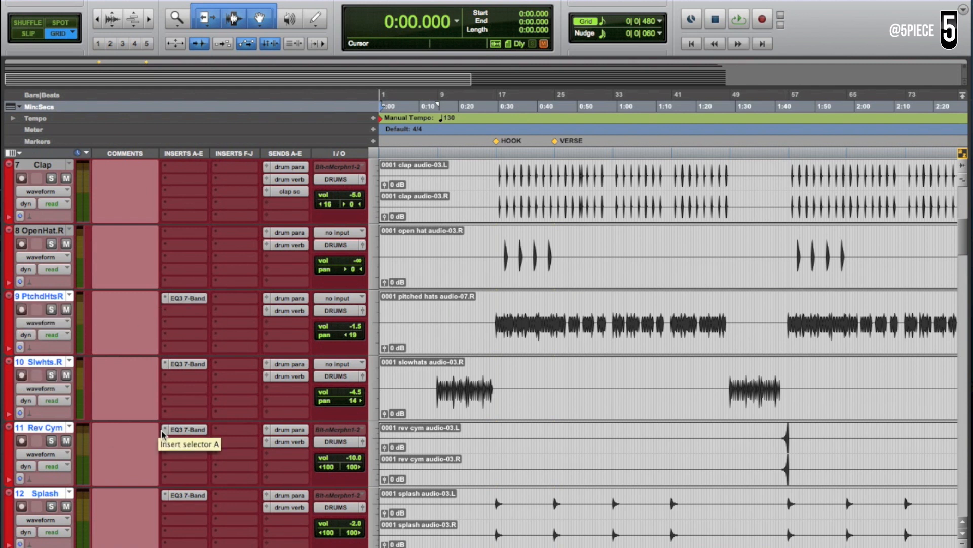
- Examine the EQ3 7-Band low-cut settings on PtchdHtsR, Slwhts.R, Rev Cym and Splash, closing the plug-in window when done
left_click(189, 298)
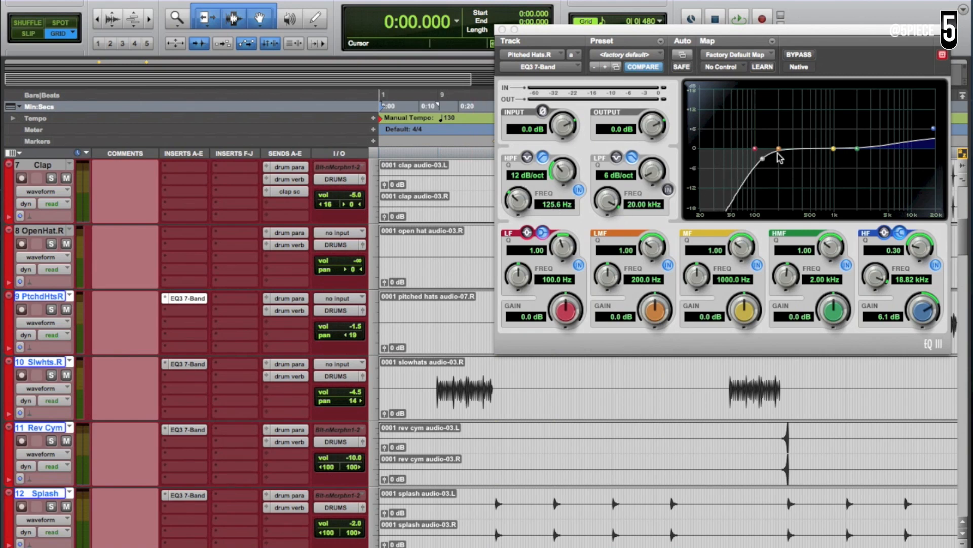
left_click(185, 363)
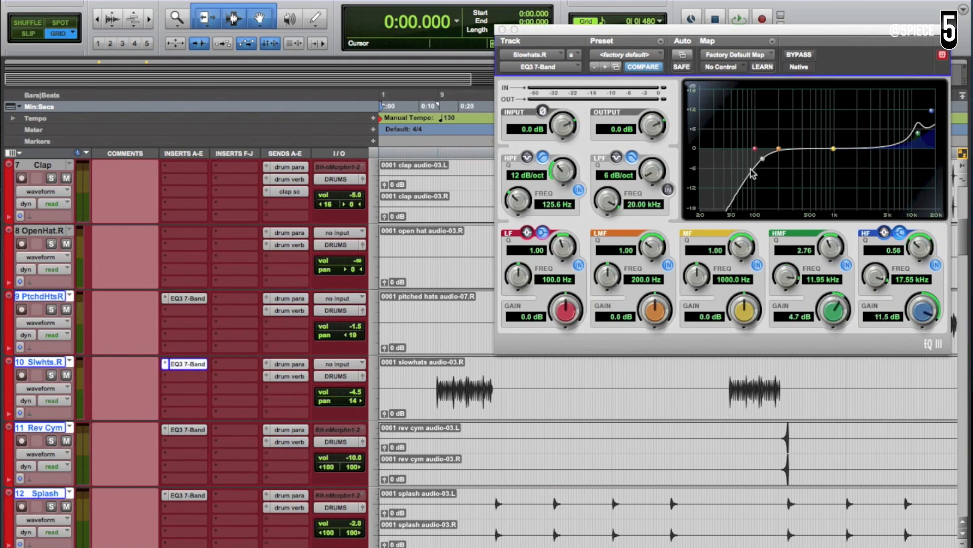
left_click(195, 431)
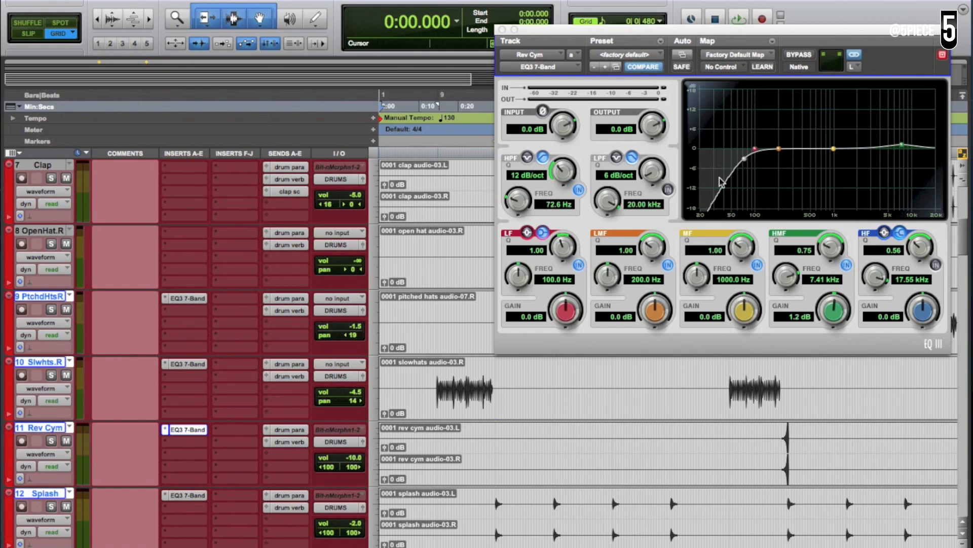
scroll(218, 416, "down", 1)
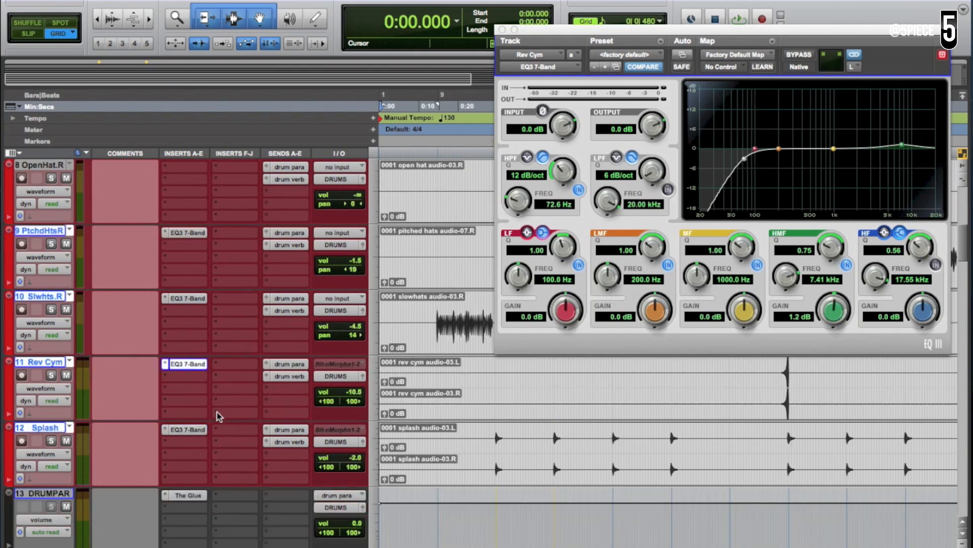
left_click(196, 428)
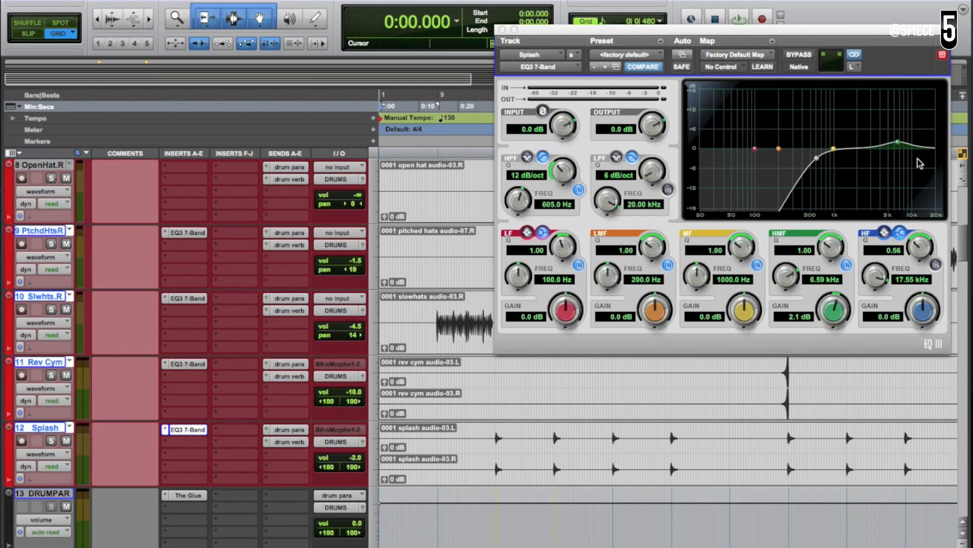
left_click(502, 29)
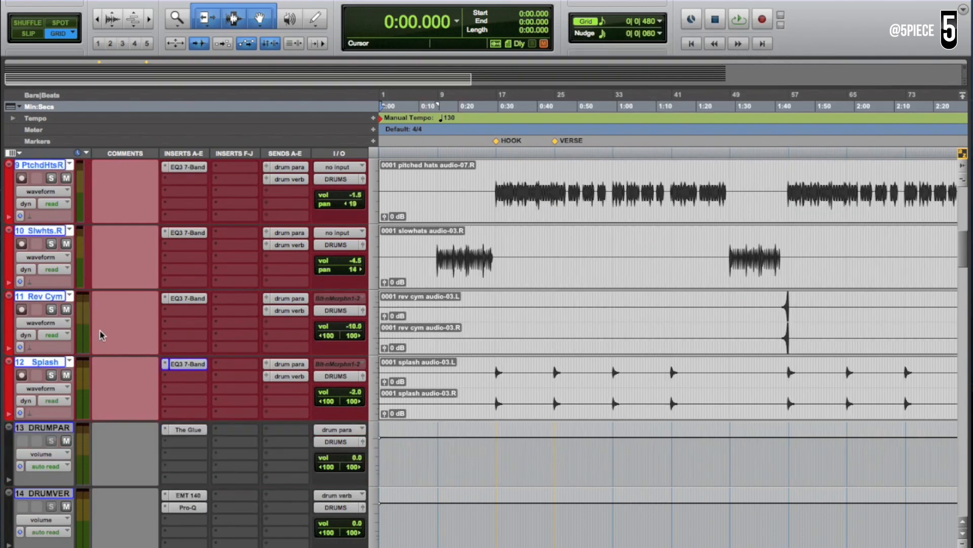
- Examine the EQ3 7-Band filter settings on the Lead, Pad and Piano tracks
scroll(101, 332, "down", 3)
scroll(103, 331, "down", 3)
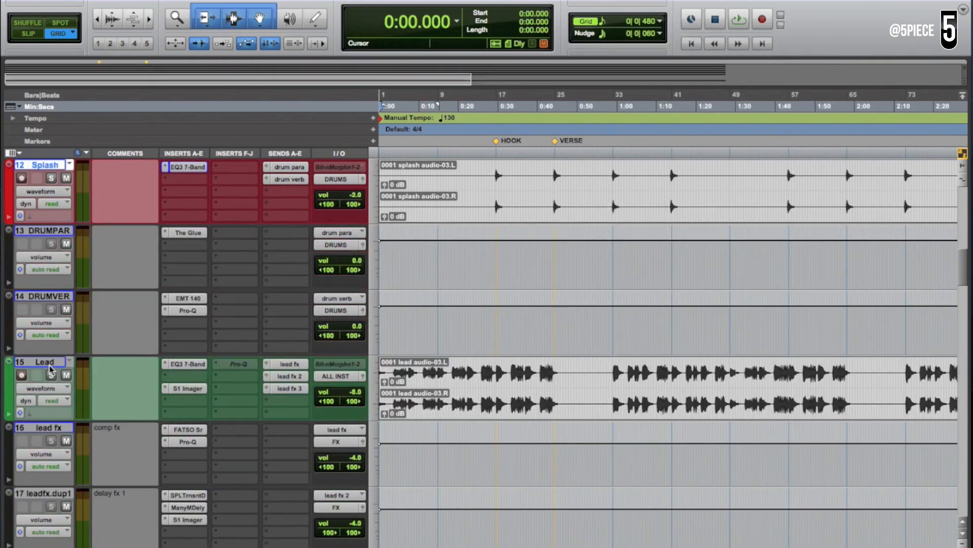
left_click(51, 363)
left_click(187, 364)
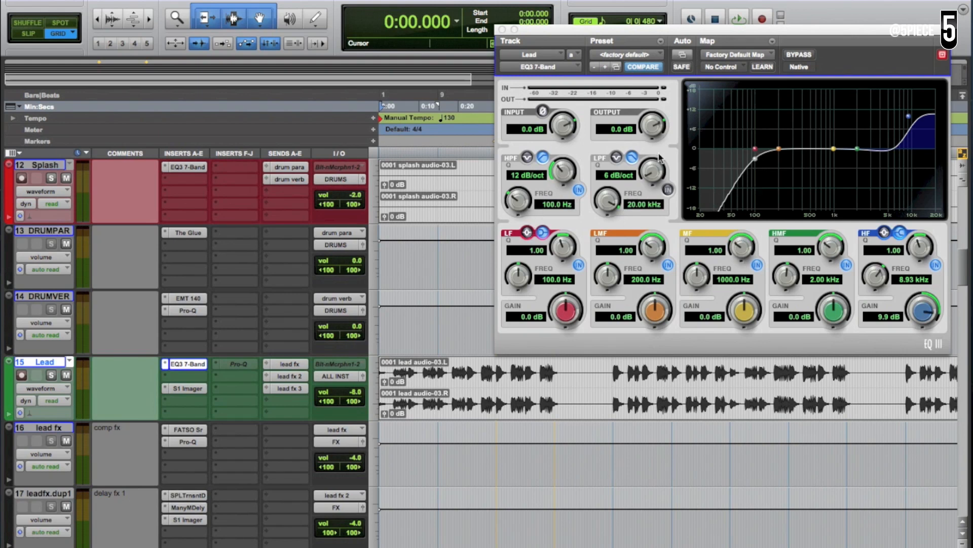
scroll(251, 244, "down", 5)
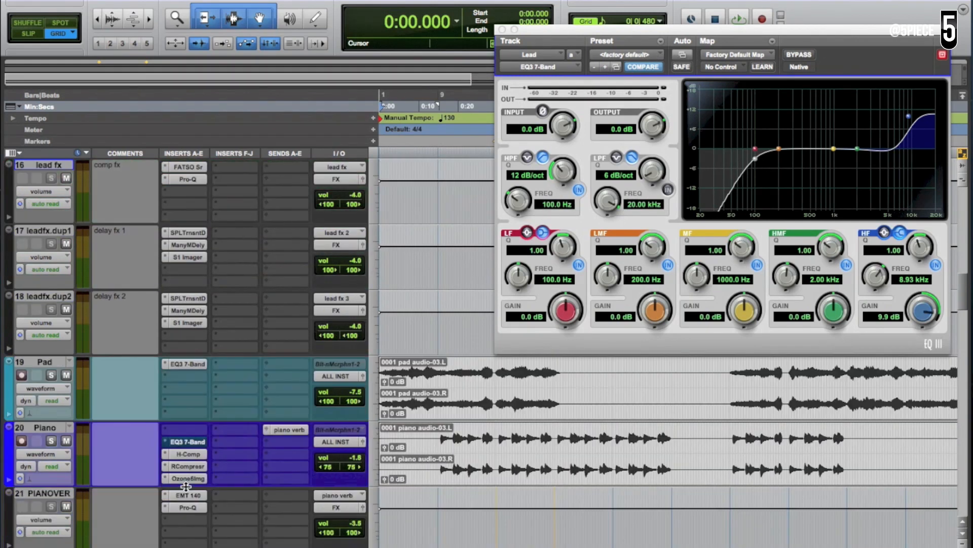
left_click(195, 364)
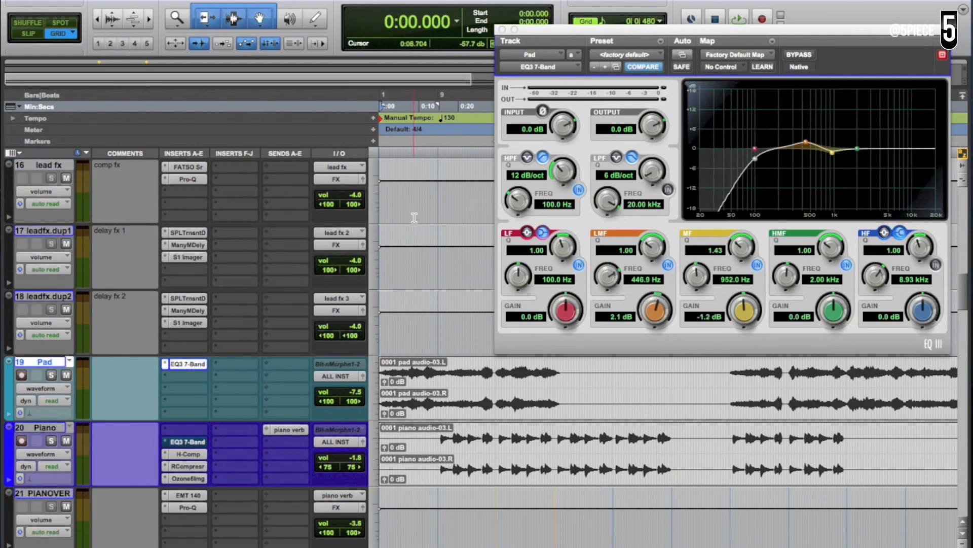
left_click(186, 439)
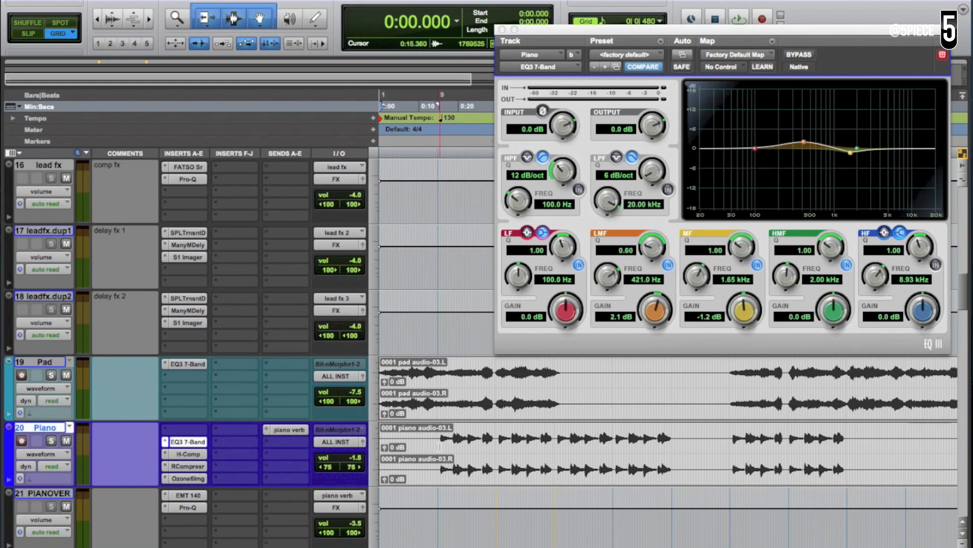
- Place the edit cursor at 0:15.000 on the Piano track and toggle its EQ high-pass filter on and off
left_click(438, 432)
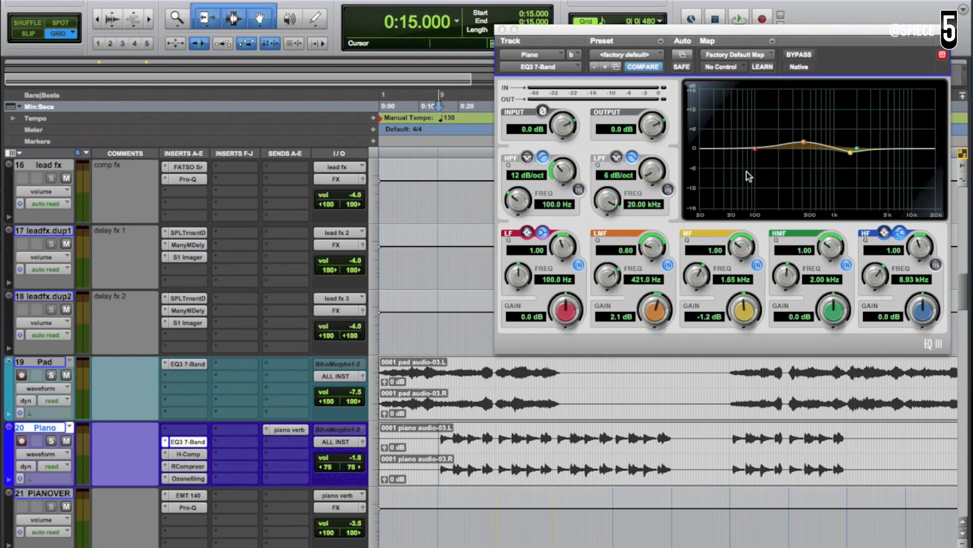
left_click(578, 189)
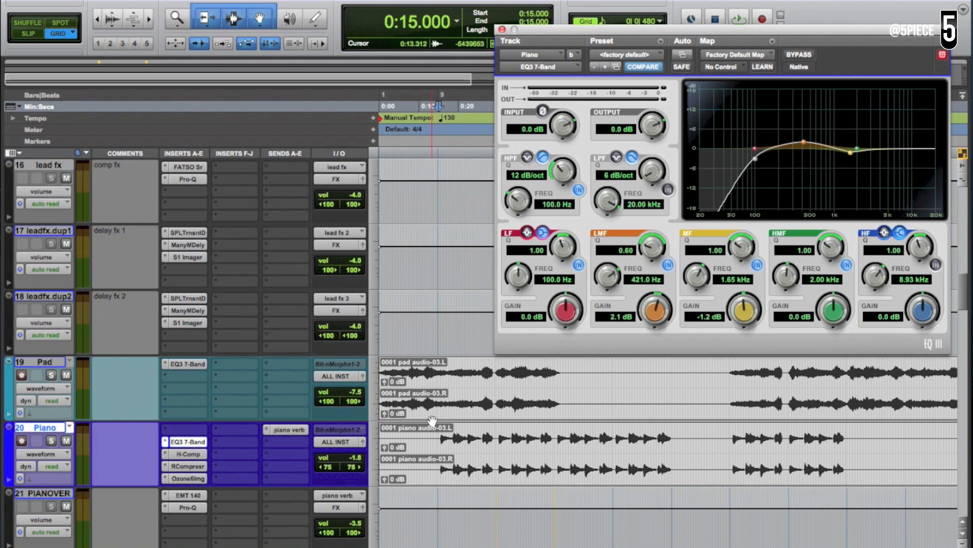
left_click(579, 190)
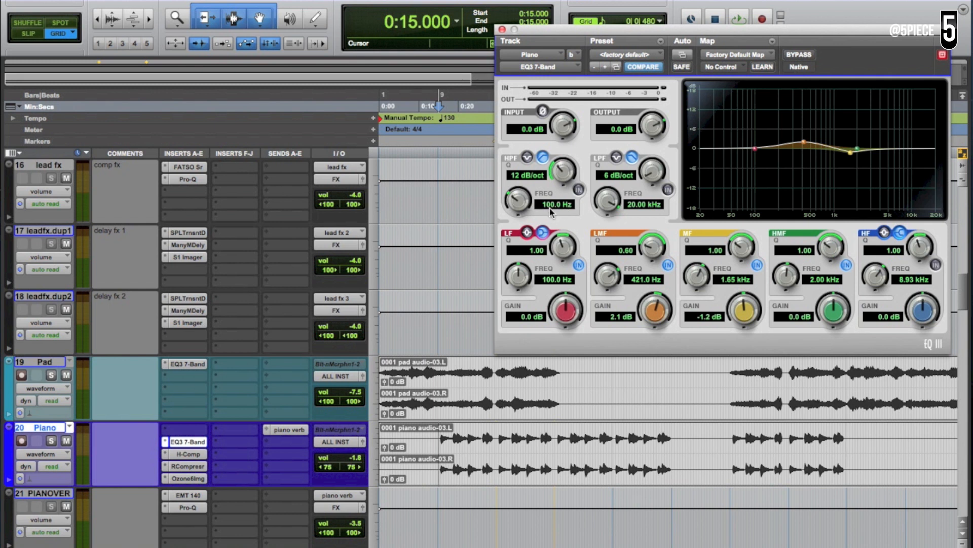
- Enable the Piano EQ's high-pass filter, sweep it to 243.9 Hz and back to 97.9 Hz, switch it off and close the EQ
left_click(579, 190)
left_click_drag(756, 161, 785, 162)
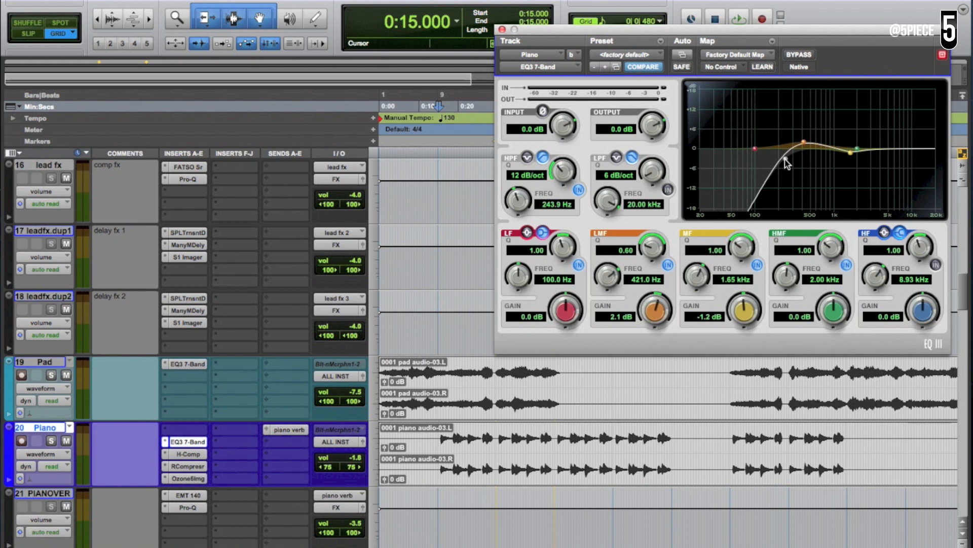
left_click_drag(785, 161, 754, 161)
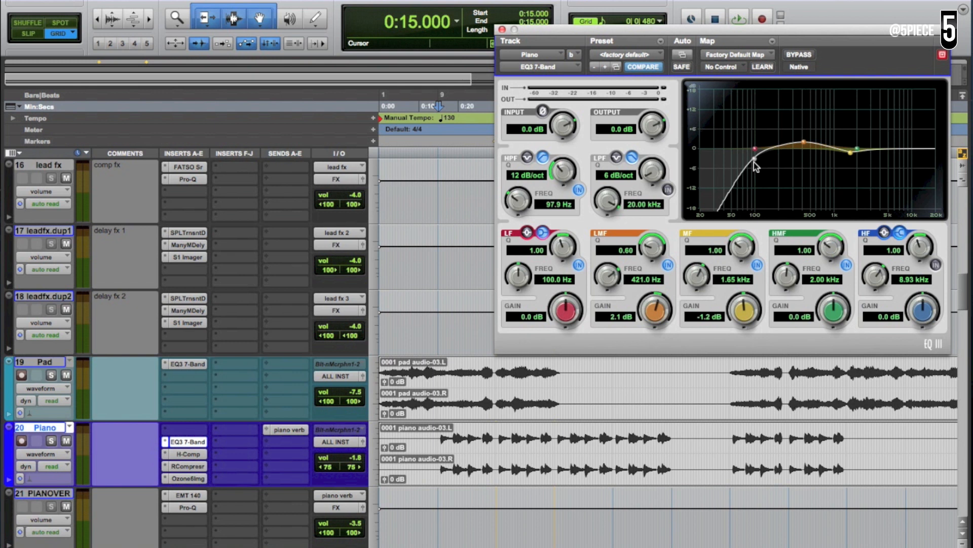
left_click(578, 190)
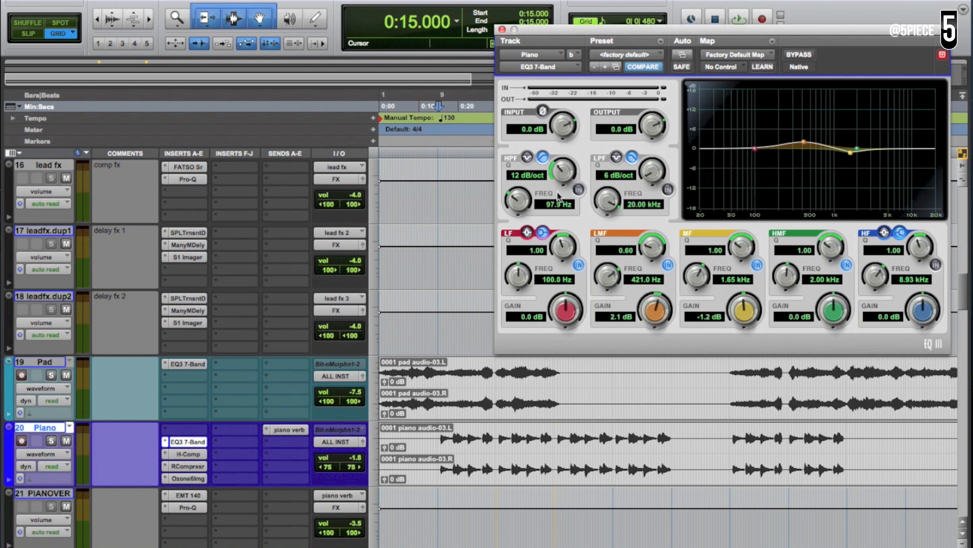
left_click(502, 30)
- Add the Pad and Lead tracks to the selection alongside the Piano track
scroll(469, 337, "up", 15)
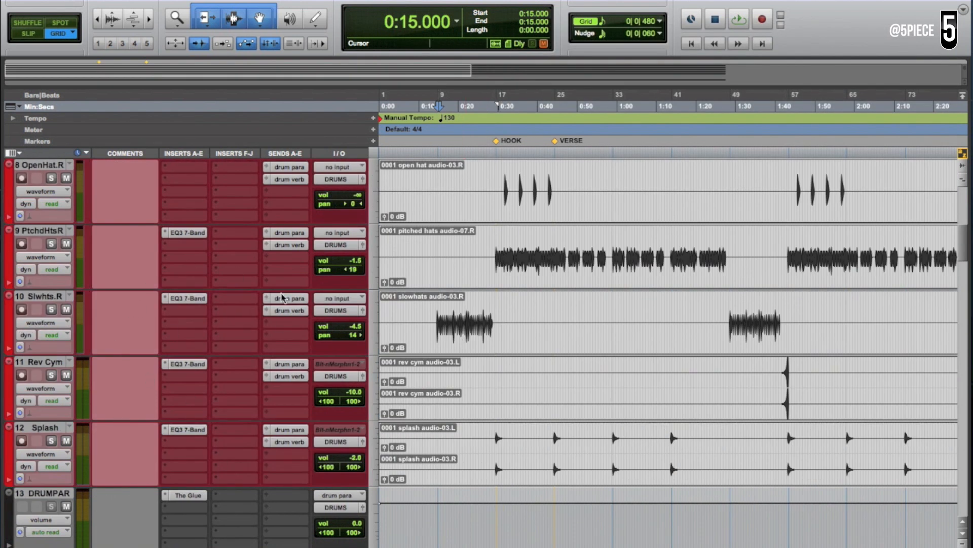
scroll(254, 353, "down", 1)
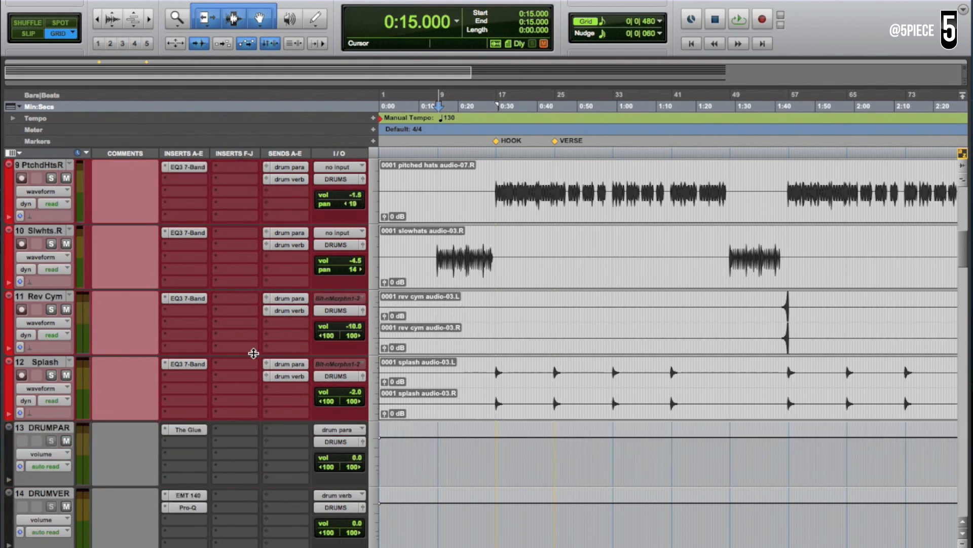
scroll(253, 353, "down", 2)
scroll(254, 353, "down", 4)
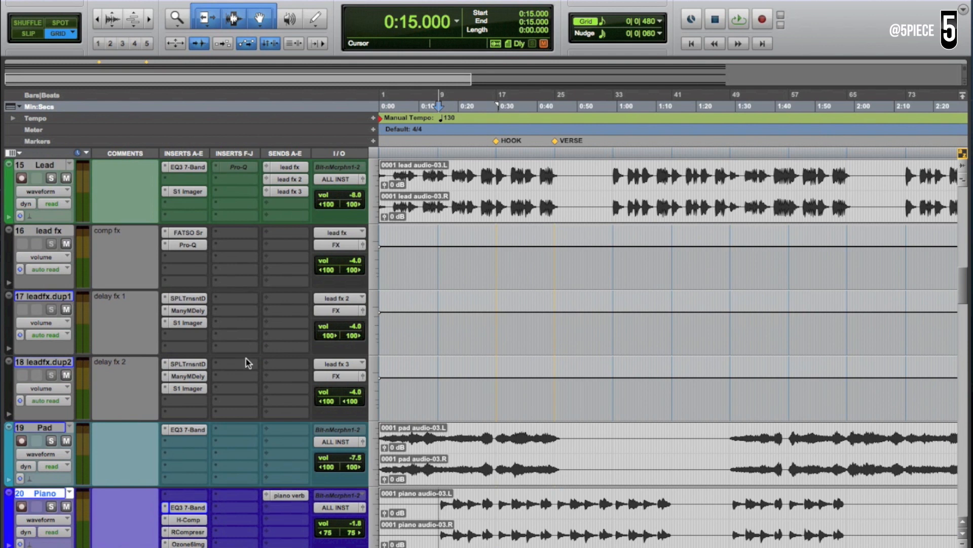
left_click(34, 430, "super")
scroll(36, 432, "up", 4)
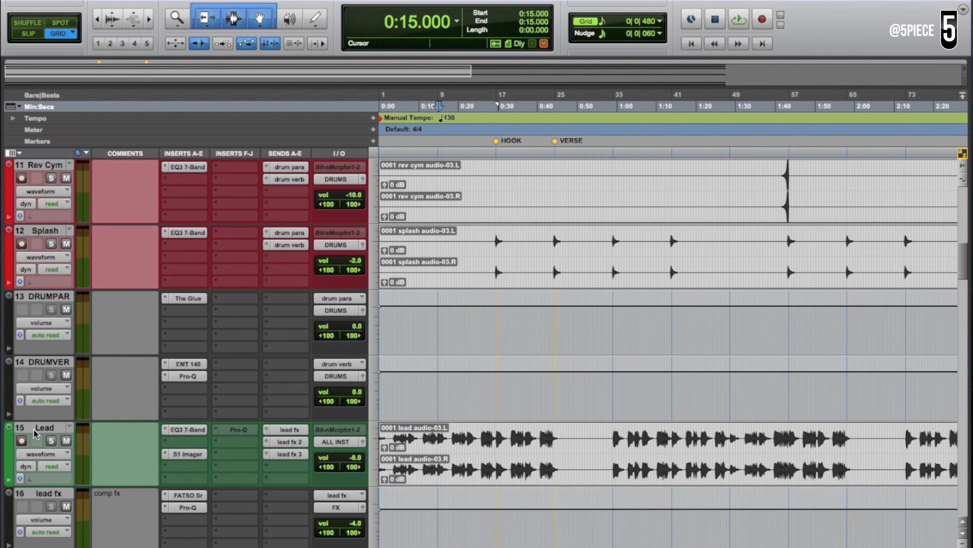
left_click(52, 428, "super")
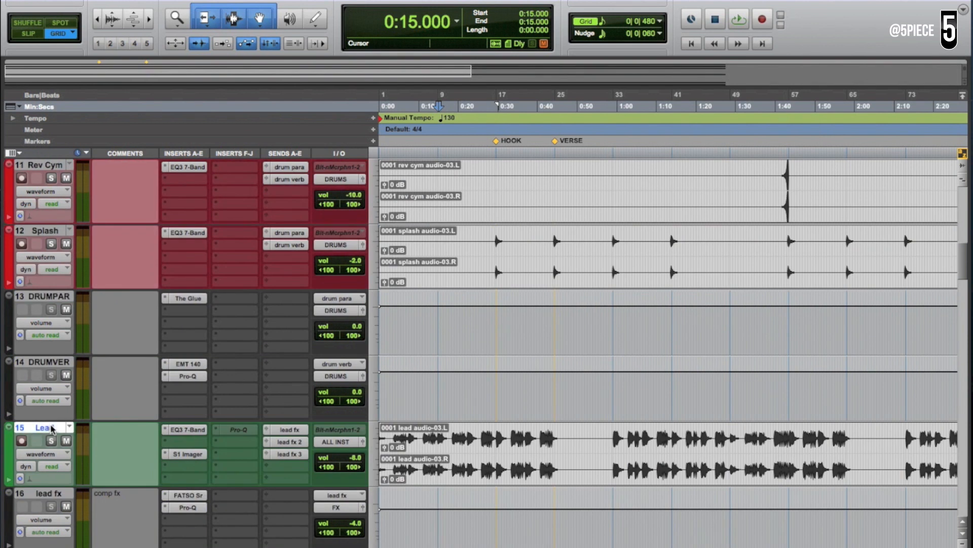
- Extend the track selection with Splash, Rev Cym, Slwhts.R and PtchdHtsR
left_click(55, 233, "super")
scroll(51, 238, "up", 2)
left_click(48, 297, "super")
left_click(58, 231, "super")
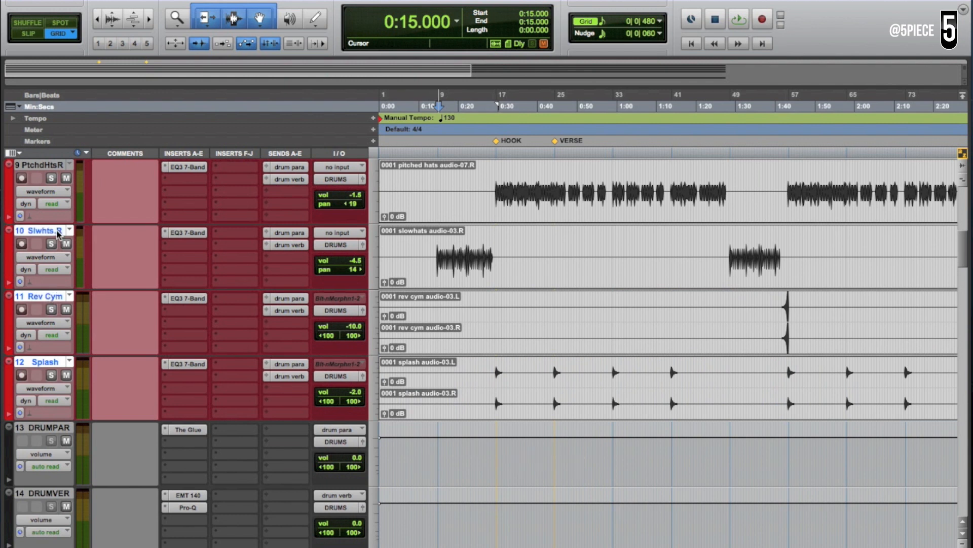
left_click(53, 165, "super")
scroll(104, 210, "up", 2)
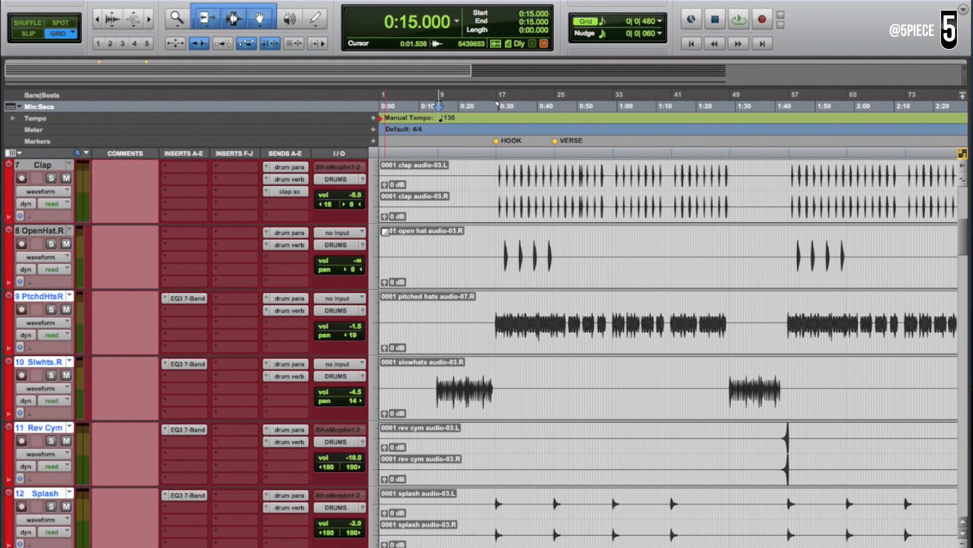
- Select the hook from 0:28.538 to 0:44.307 and bypass the EQ3 7-Band inserts on the selected tracks
left_click(556, 105)
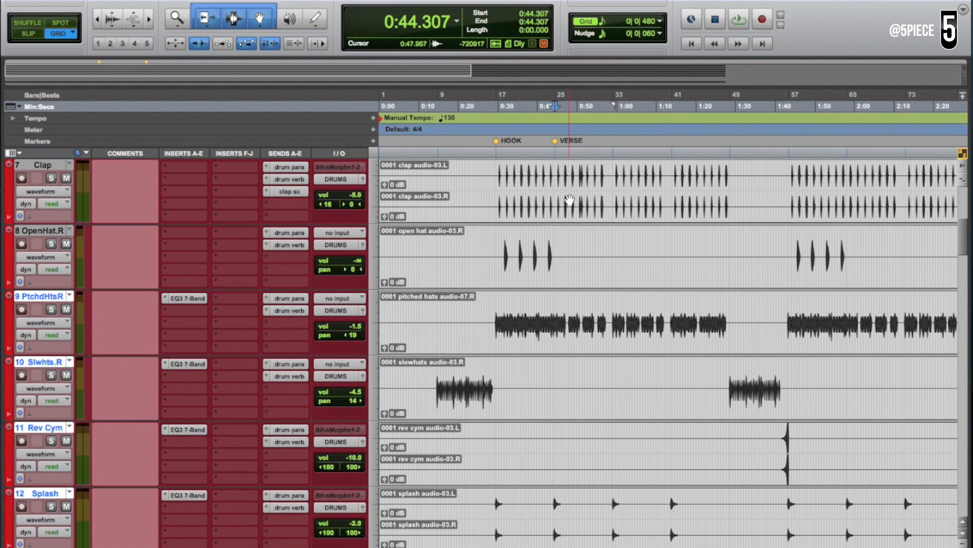
key("alt+shift+Tab")
left_click(189, 300, "alt+shift+super")
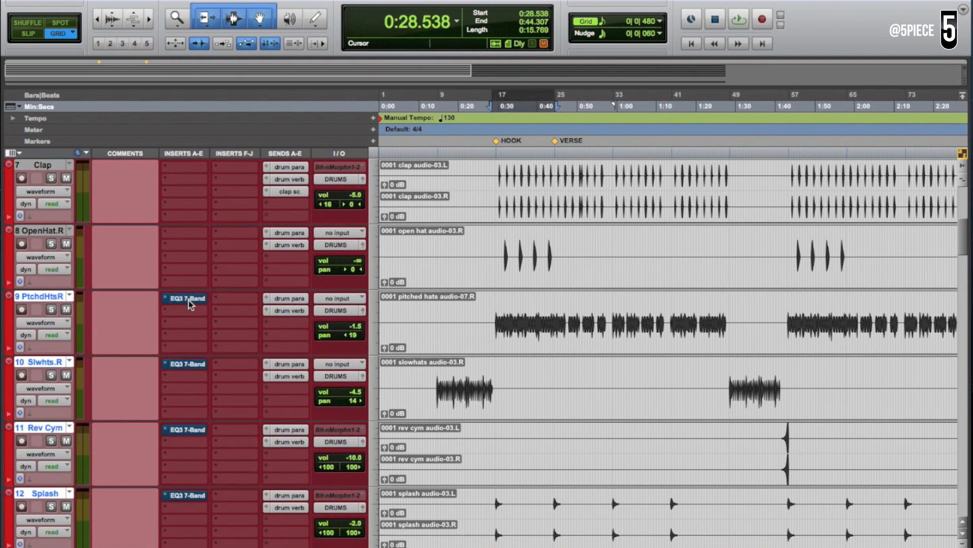
- Play the hook while switching the selected tracks' EQ inserts between active and bypassed, stop playback and leave the EQs active
key("space")
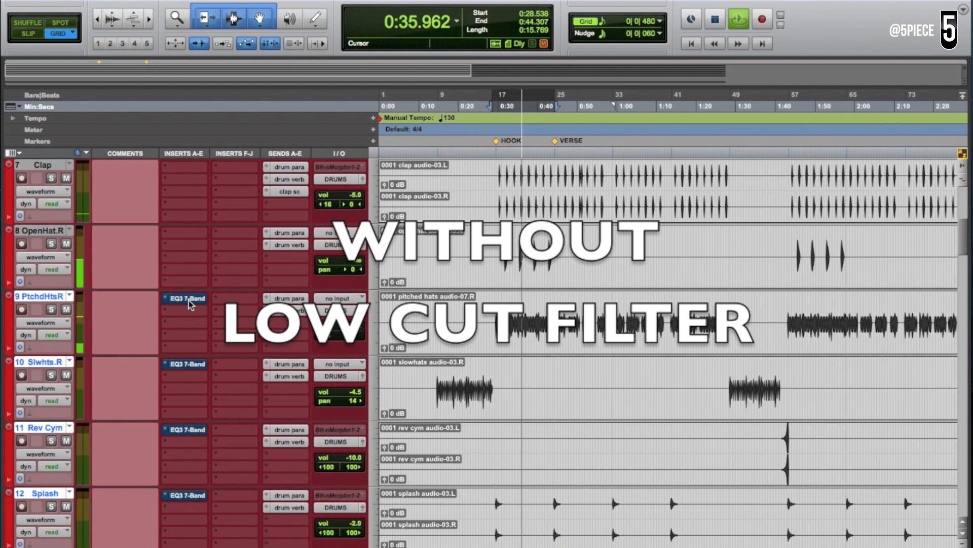
left_click(188, 299, "alt+super")
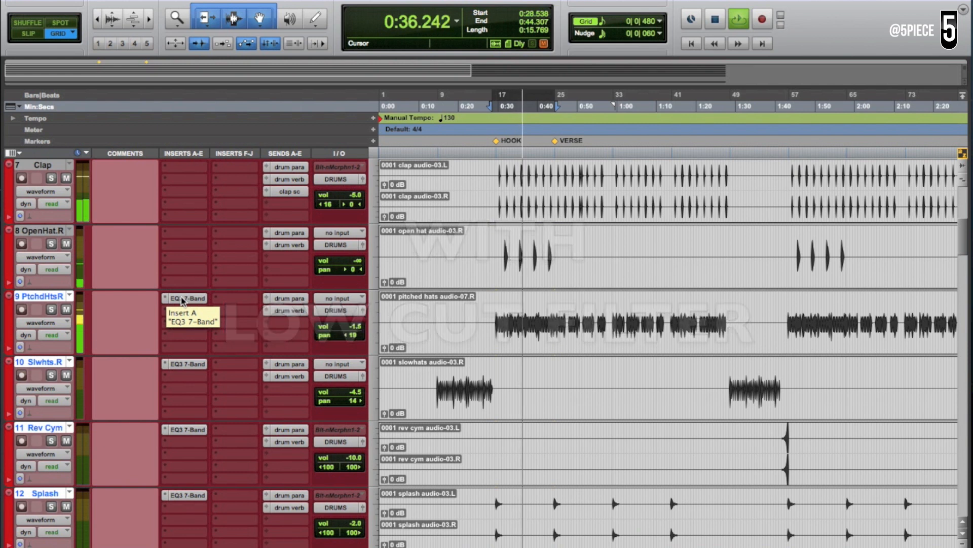
left_click(183, 300, "alt+super")
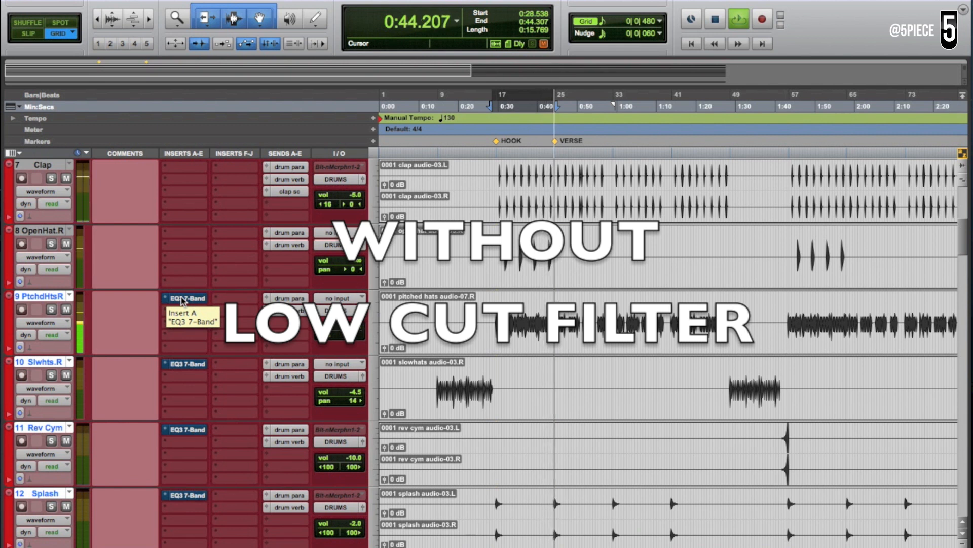
key("space")
left_click(183, 300, "alt+shift+super")
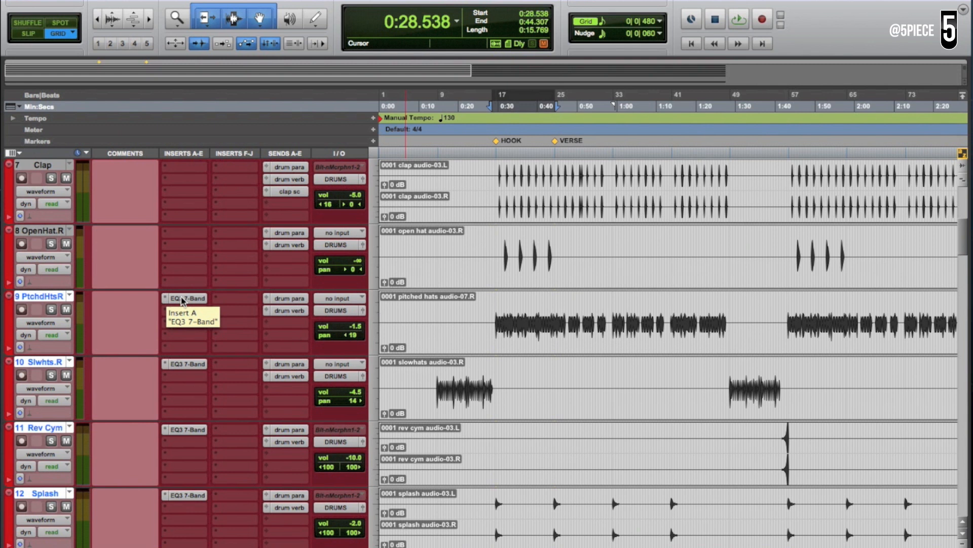